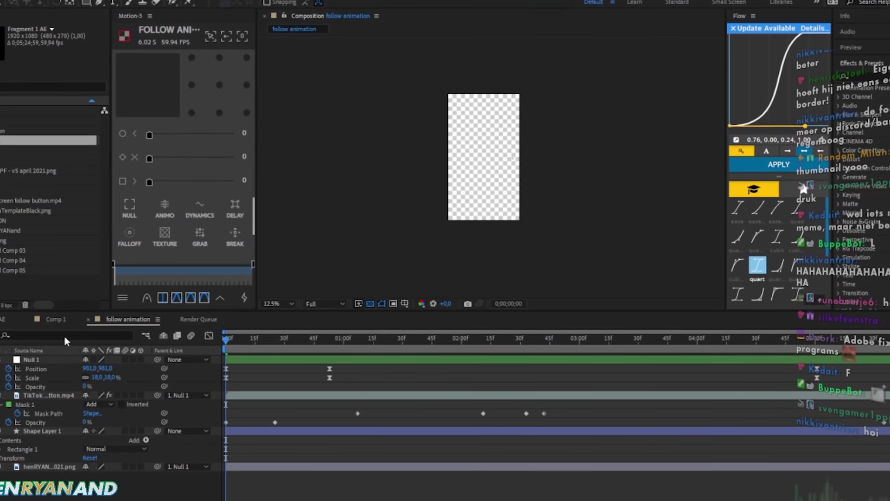
Open the empty black 'Fragment 1 AE' composition from its timeline tab
{"action": "left_click", "coordinate": [52, 320]}
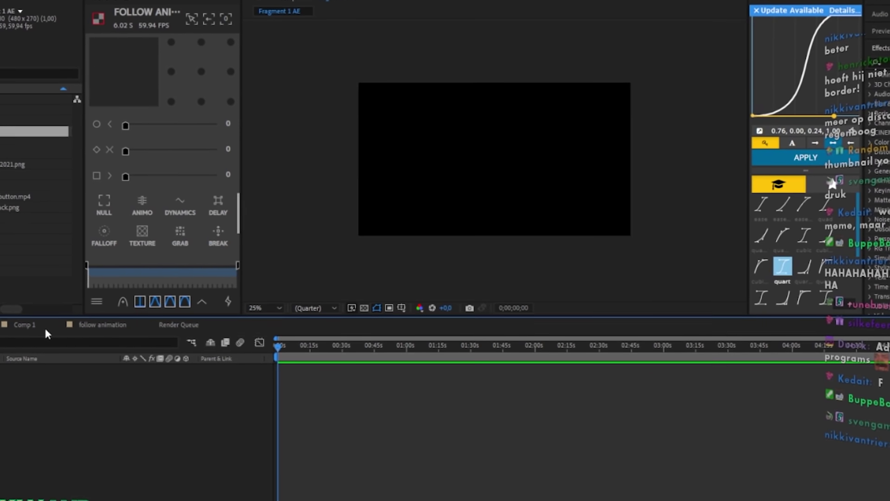
Create the 'henryanand' text layer, check it near 50 seconds, and add Explsion_2.mov
{"action": "left_click", "coordinate": [528, 170]}
{"action": "type", "text": "henryanand"}
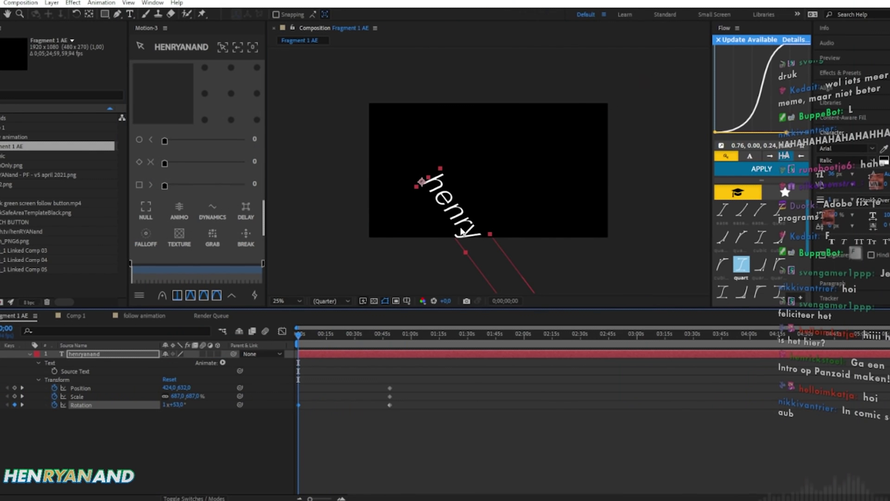
{"action": "left_click_drag", "start_coordinate": [324, 340], "coordinate": [403, 340]}
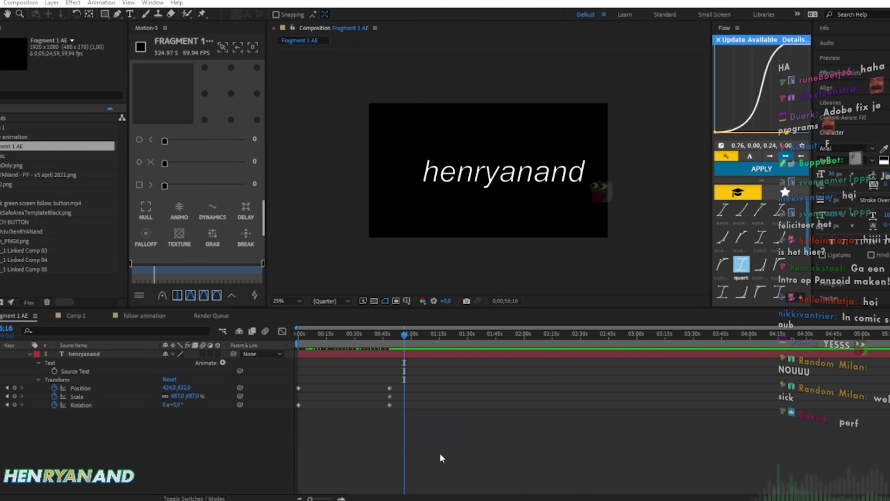
{"action": "left_click_drag", "start_coordinate": [441, 454], "coordinate": [455, 453]}
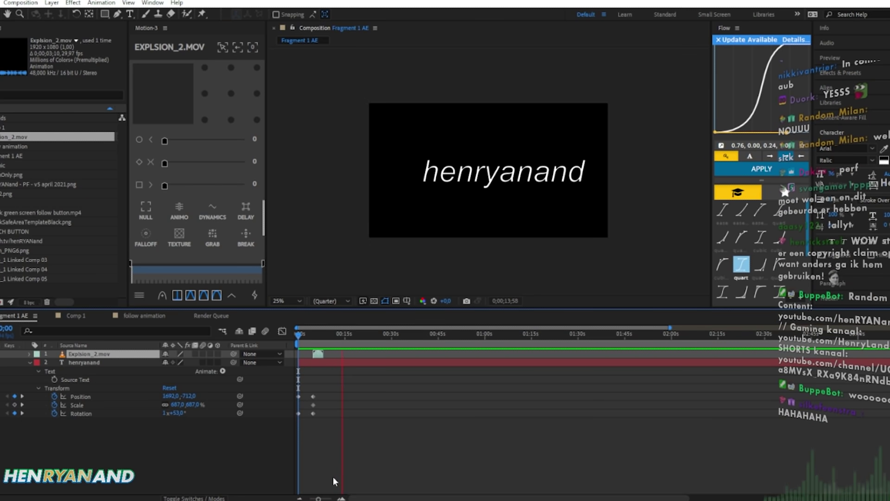
Limit the work area to the first 10 seconds and preview the spinning text
{"action": "key", "text": "space"}
{"action": "left_click_drag", "start_coordinate": [670, 328], "coordinate": [360, 332]}
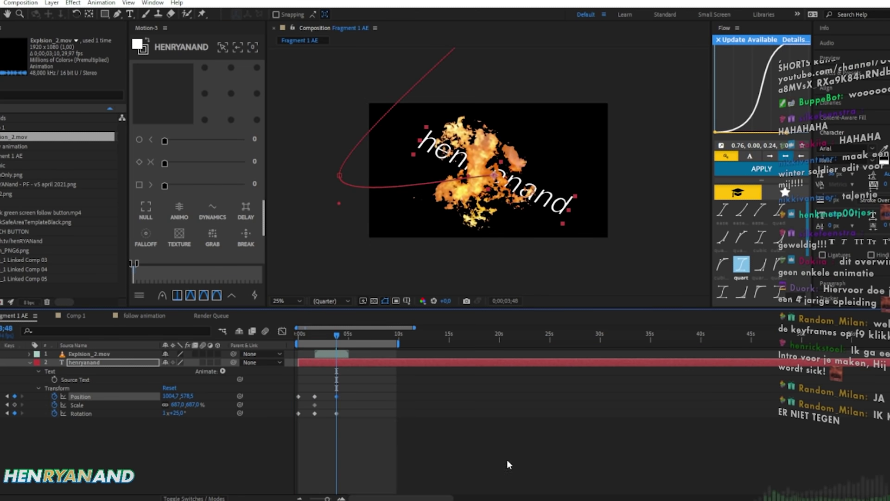
{"action": "left_click", "coordinate": [505, 457]}
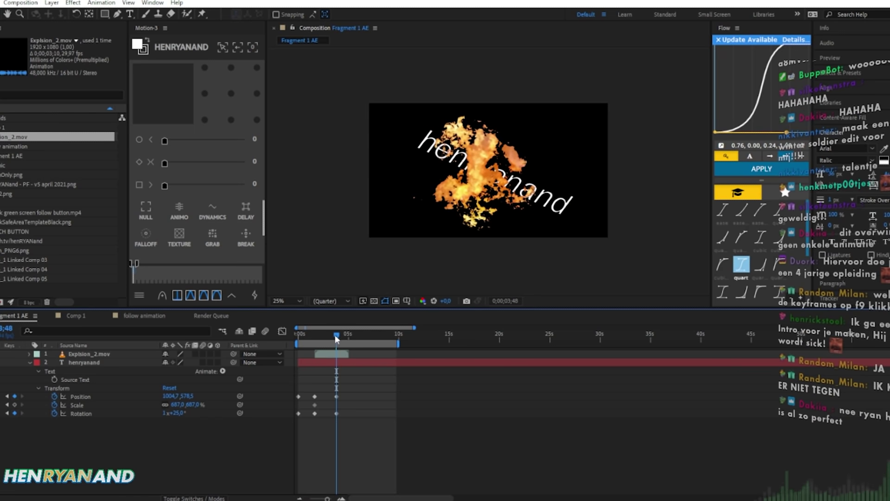
{"action": "key", "text": "space"}
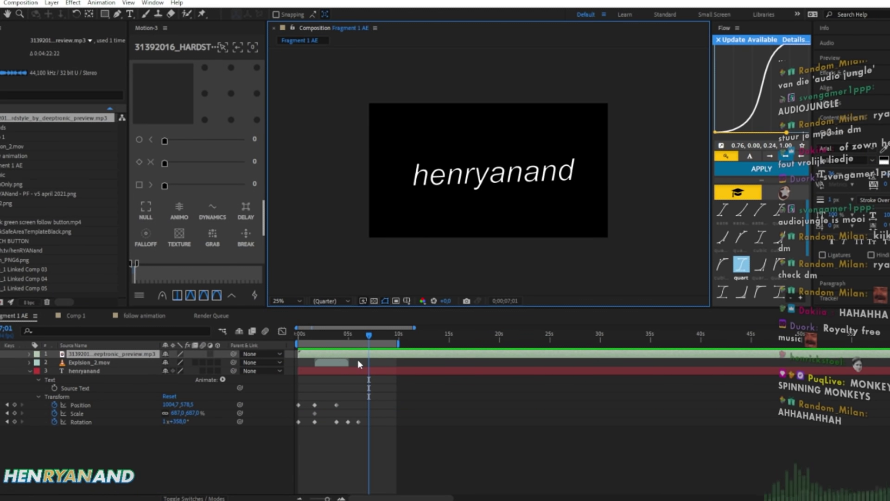
Trim the music track's in-point with Alt+[ and review the animation around 4.5 seconds
{"action": "key", "text": "Home"}
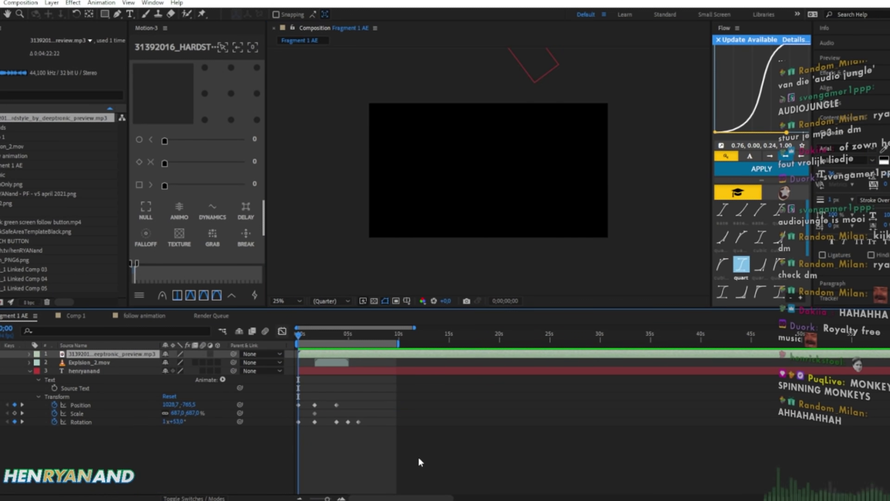
{"action": "key", "text": "space"}
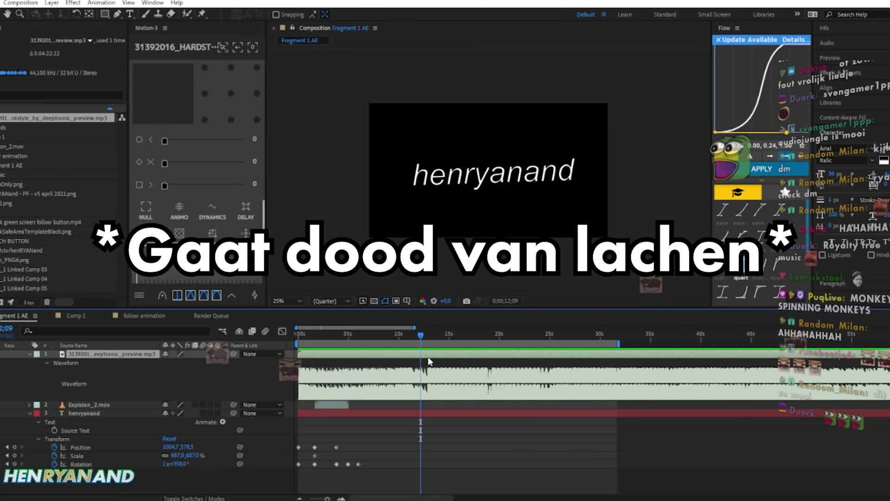
{"action": "key", "text": "alt+bracketleft"}
{"action": "key", "text": "space"}
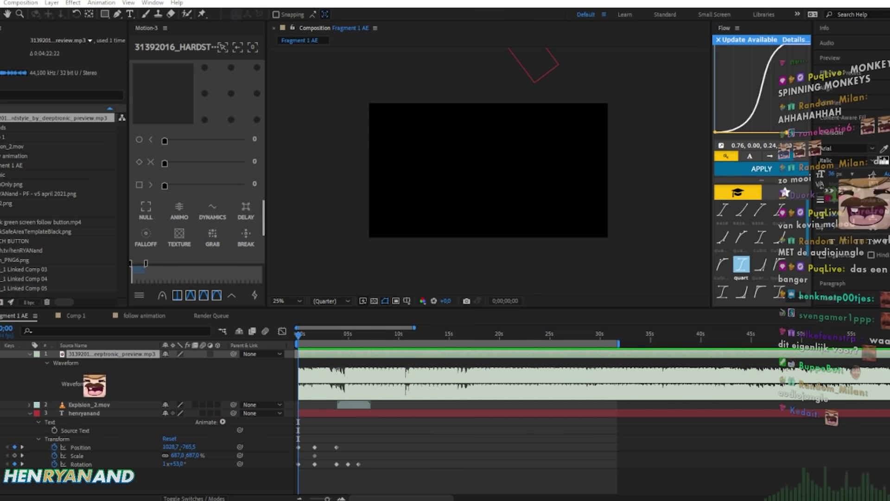
{"action": "left_click", "coordinate": [539, 441]}
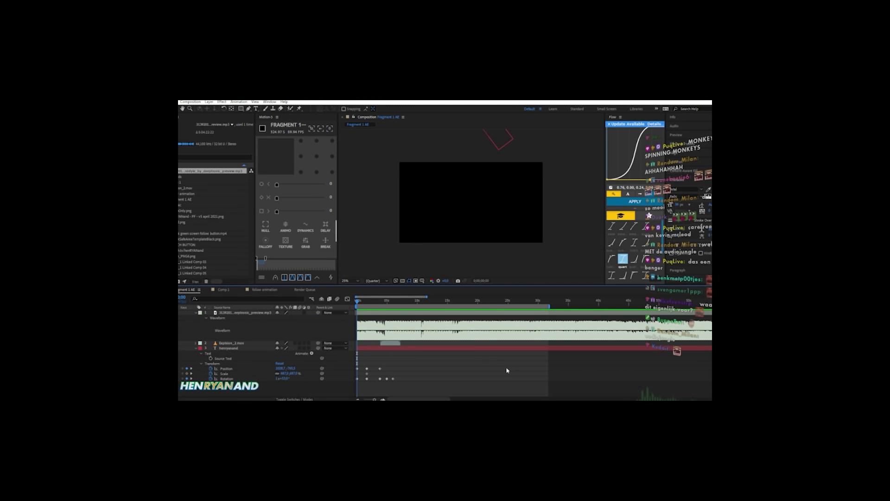
{"action": "left_click_drag", "start_coordinate": [358, 300], "coordinate": [385, 306]}
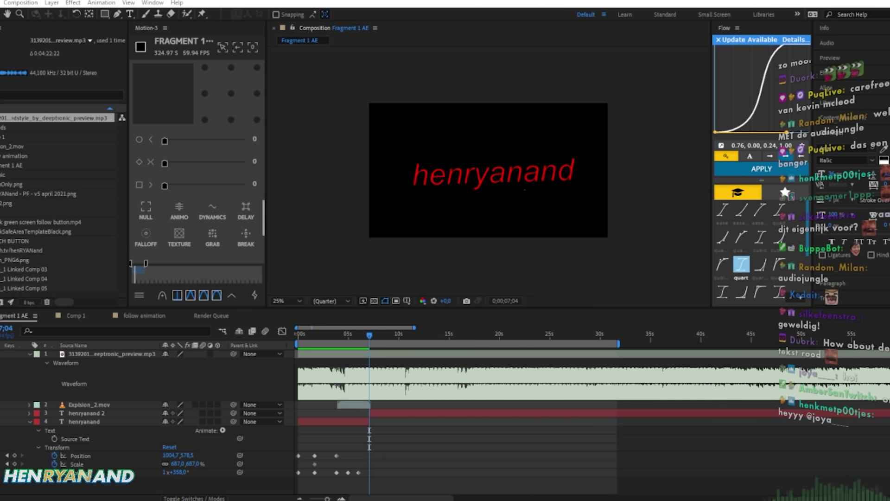
Add Minecraft.jpg at 49% scale, beyond the right edge, with a starting Position keyframe
{"action": "left_click_drag", "start_coordinate": [412, 441], "coordinate": [413, 440]}
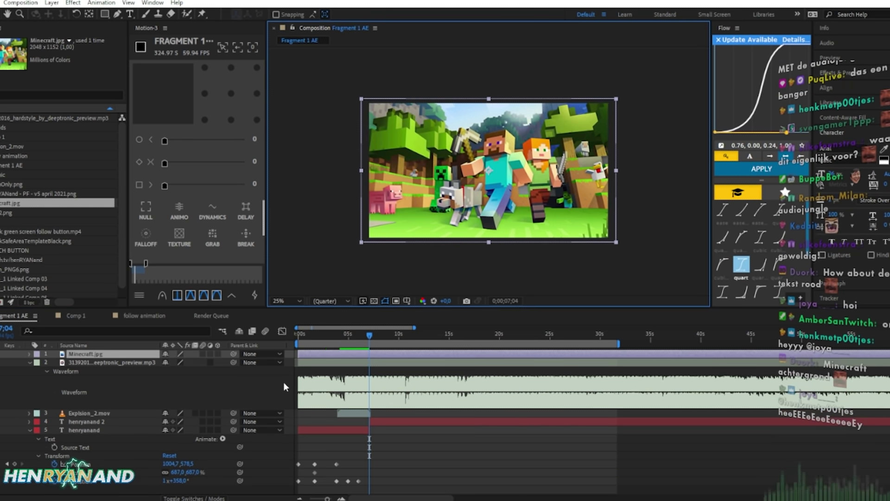
{"action": "key", "text": "s"}
{"action": "left_click_drag", "start_coordinate": [181, 362], "coordinate": [507, 229]}
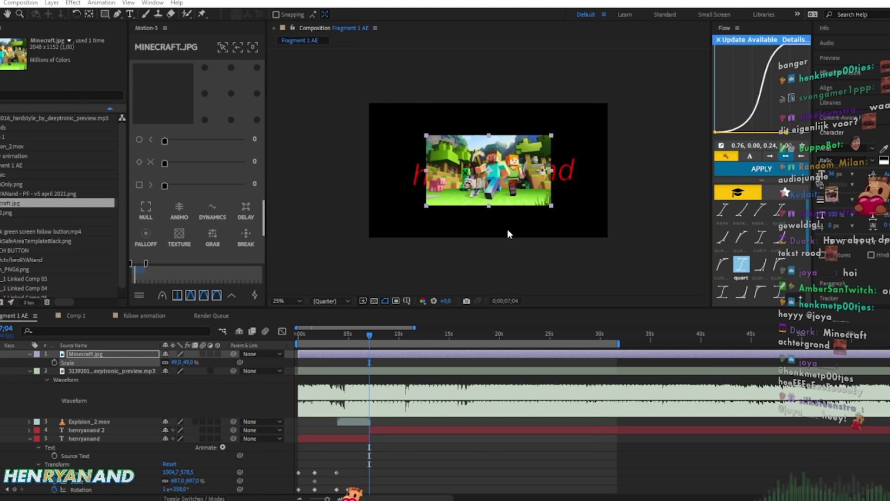
{"action": "left_click_drag", "start_coordinate": [519, 180], "coordinate": [700, 197]}
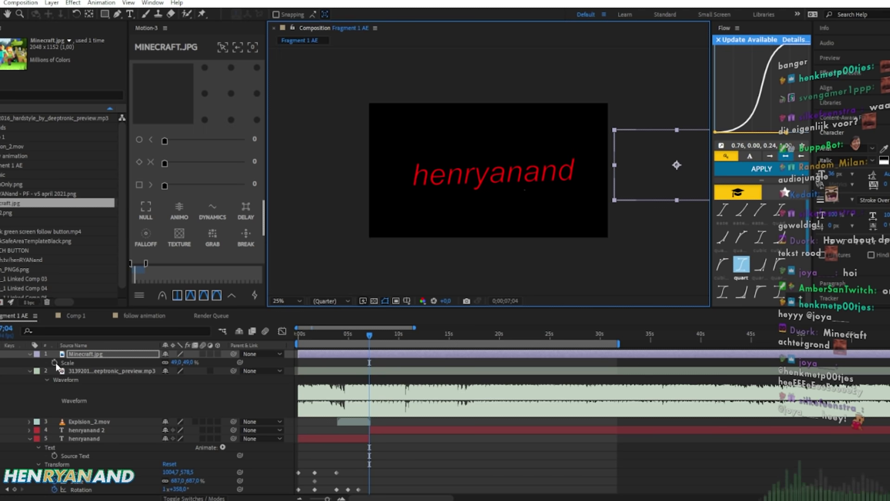
{"action": "key", "text": "alt+shift+p"}
{"action": "key", "text": "space"}
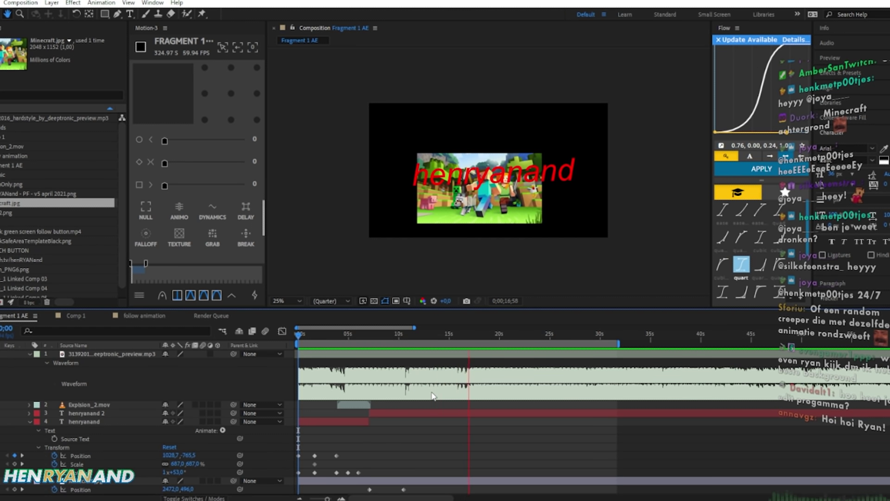
{"action": "key", "text": "space"}
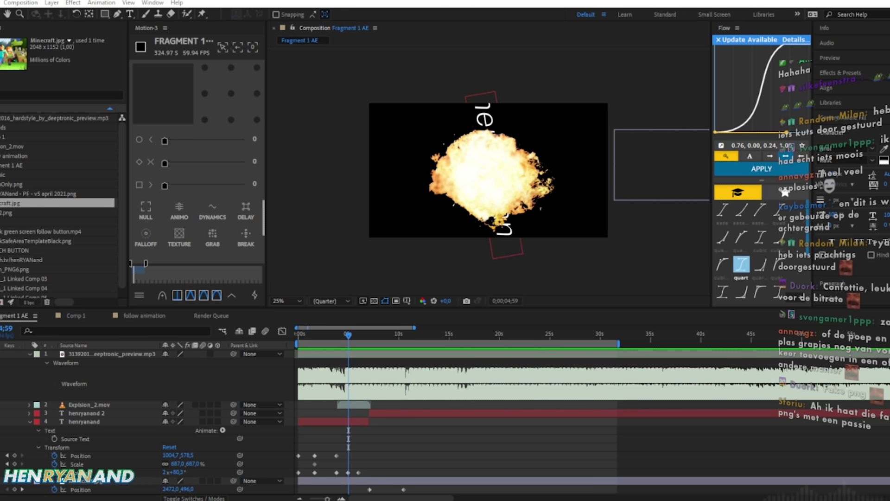
{"action": "type", "text": "li"}
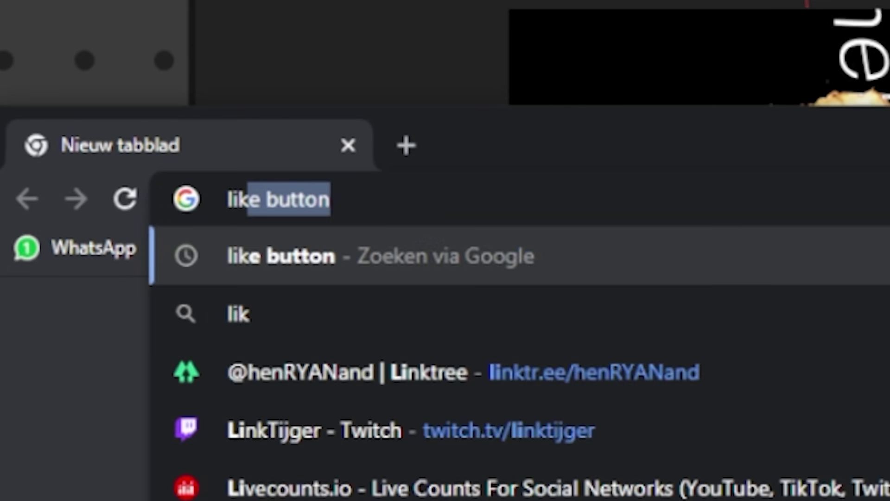
Search Google Images for 'like button' and open the Like & Share image
{"action": "type", "text": "e butto"}
{"action": "key", "text": "Return"}
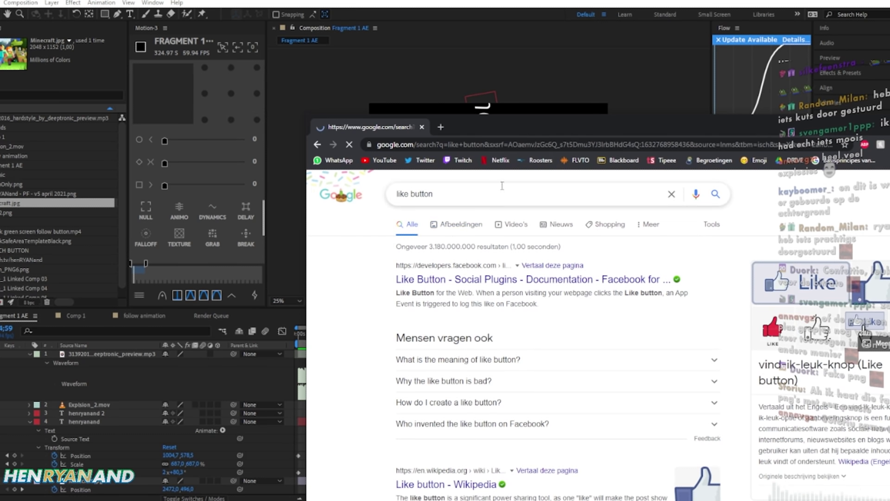
{"action": "left_click", "coordinate": [460, 224]}
{"action": "scroll", "coordinate": [417, 278], "scroll_direction": "down", "scroll_amount": 3}
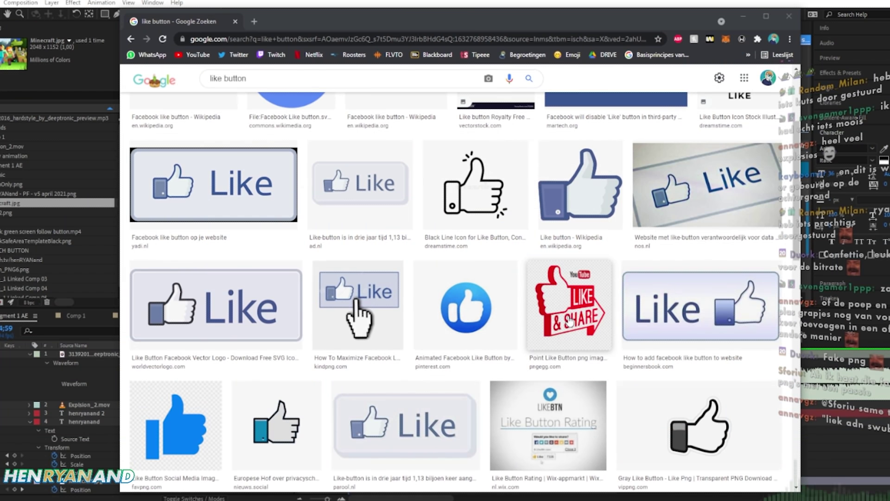
{"action": "left_click", "coordinate": [755, 183]}
Drag the Like & Share PNG from Chrome into the After Effects composition
{"action": "mouse_move", "coordinate": [644, 232]}
{"action": "left_mouse_down"}
{"action": "mouse_move", "coordinate": [518, 290]}
{"action": "mouse_move", "coordinate": [631, 286]}
{"action": "left_mouse_up"}
{"action": "left_click_drag", "start_coordinate": [714, 292], "coordinate": [583, 289]}
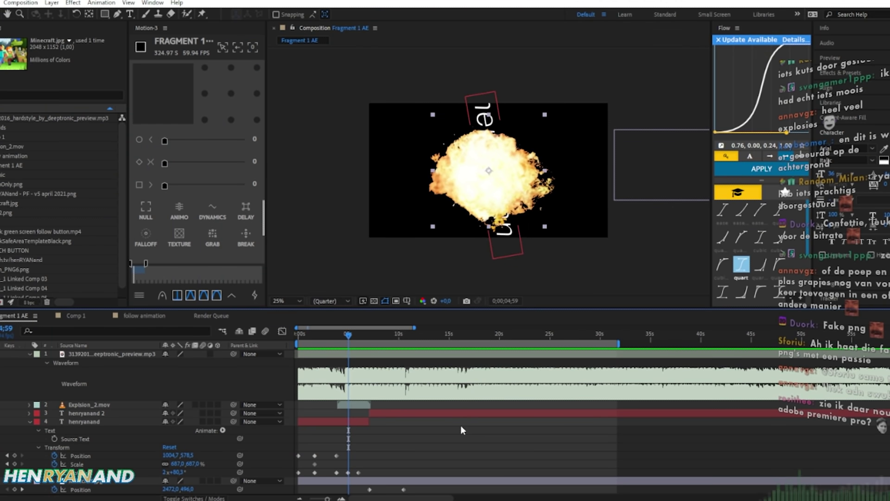
{"action": "mouse_move", "coordinate": [56, 212]}
{"action": "left_mouse_down"}
{"action": "mouse_move", "coordinate": [344, 353]}
{"action": "mouse_move", "coordinate": [409, 352]}
{"action": "left_mouse_up"}
{"action": "key", "text": "Home"}
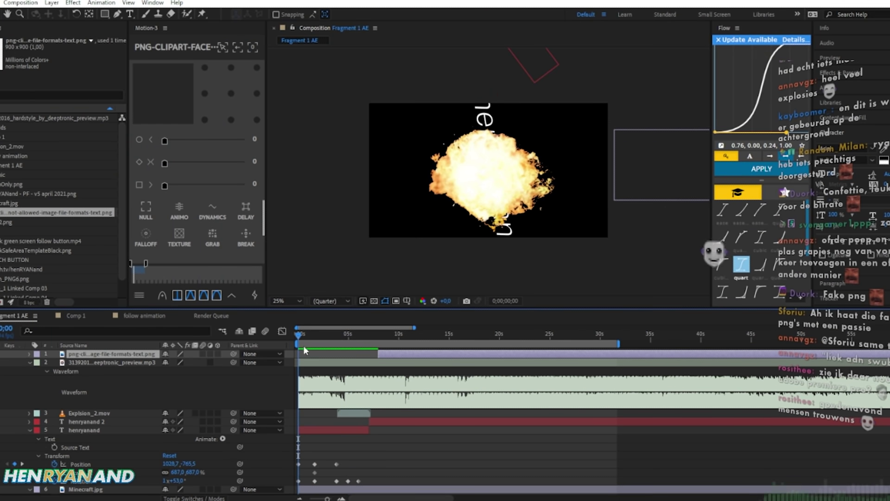
Trim the music layer's out-point with Alt+] and preview the cut
{"action": "left_click", "coordinate": [450, 333]}
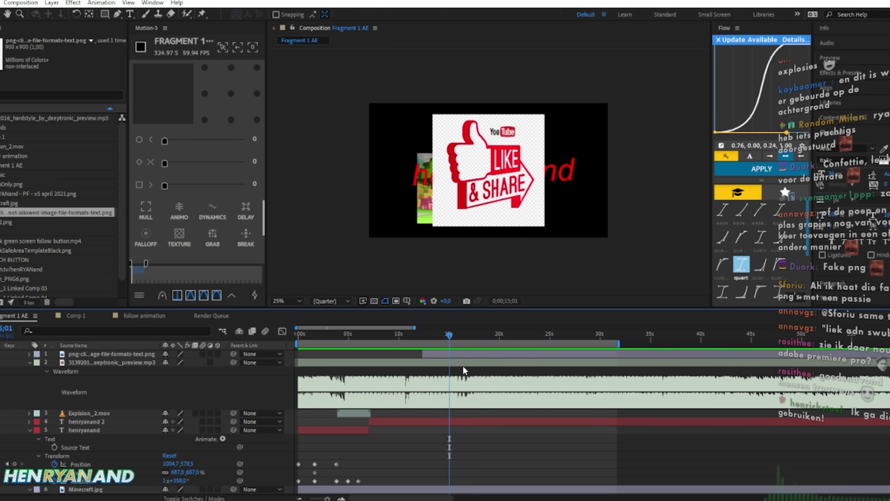
{"action": "left_click", "coordinate": [463, 366]}
{"action": "left_click", "coordinate": [465, 486]}
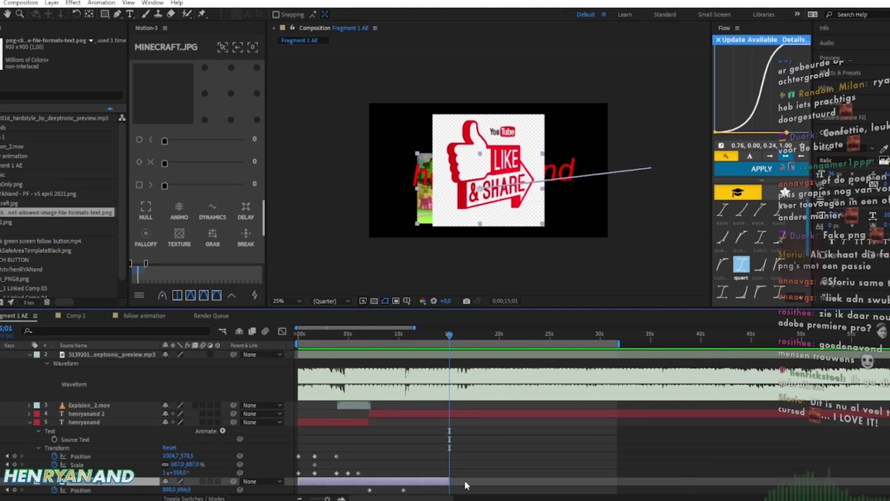
{"action": "left_click", "coordinate": [463, 362]}
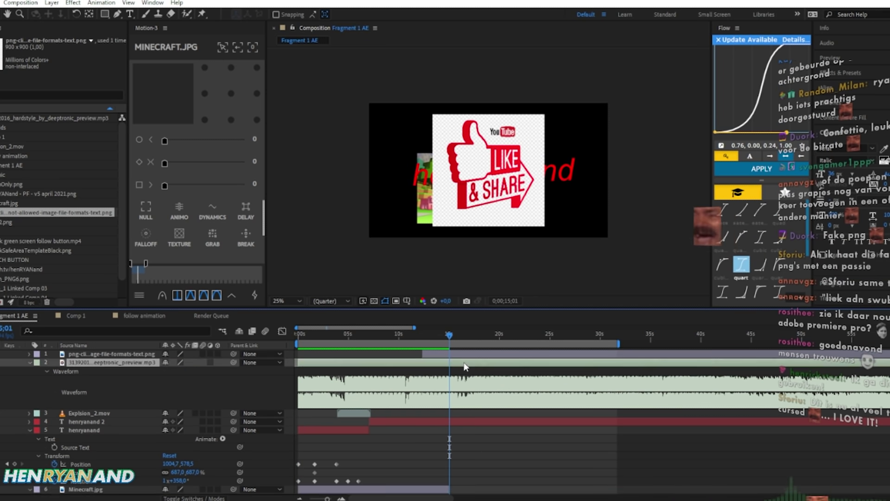
{"action": "key", "text": "alt+]"}
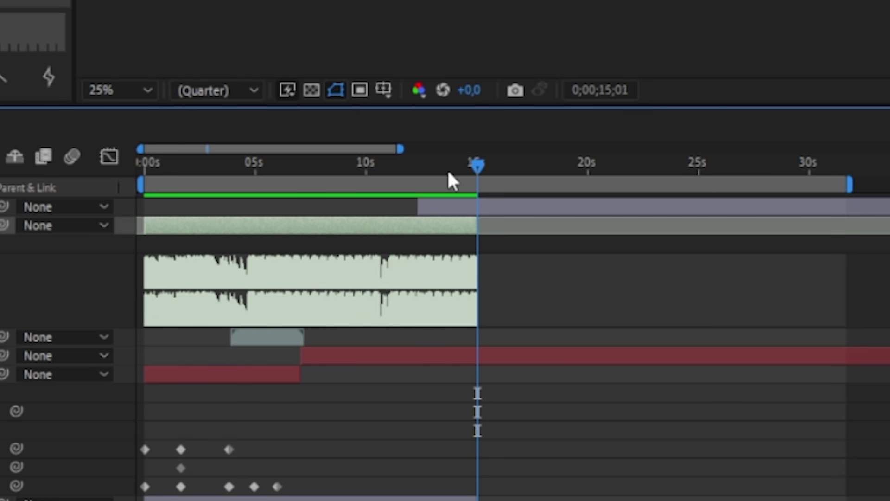
{"action": "left_click_drag", "start_coordinate": [477, 166], "coordinate": [458, 170]}
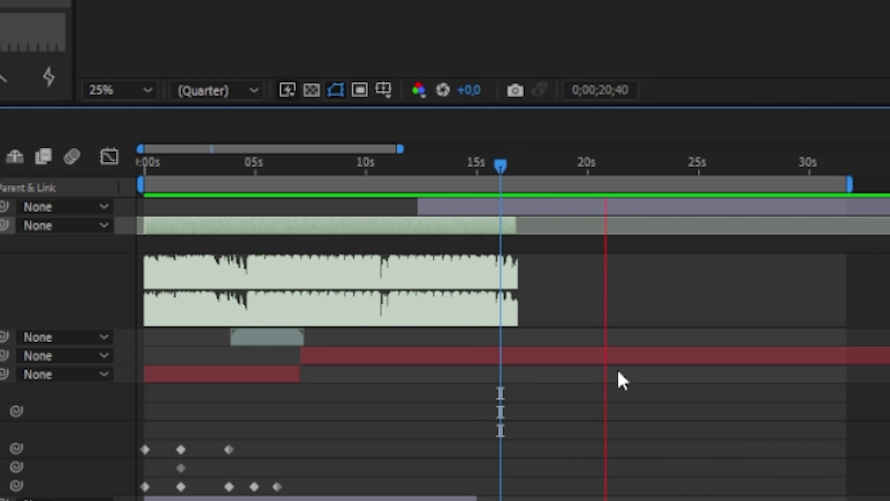
{"action": "key", "text": "space"}
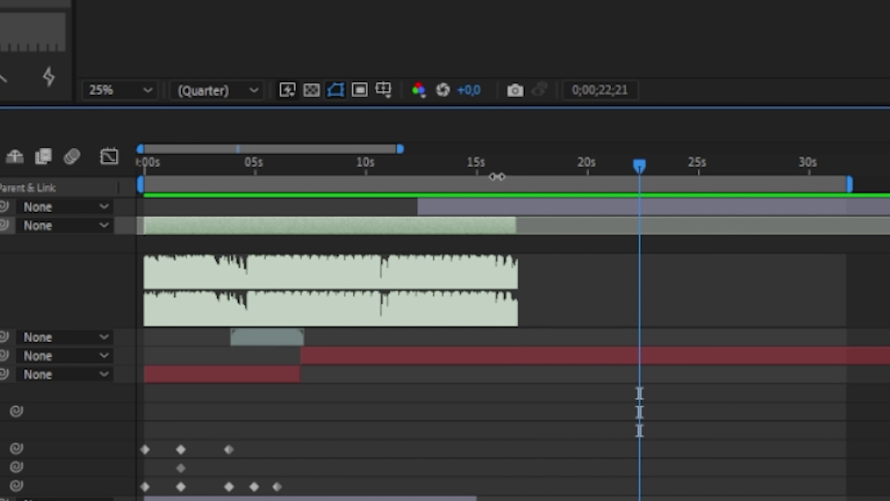
Set the current time to about 16 seconds and move the browser out of the way
{"action": "left_click", "coordinate": [507, 168]}
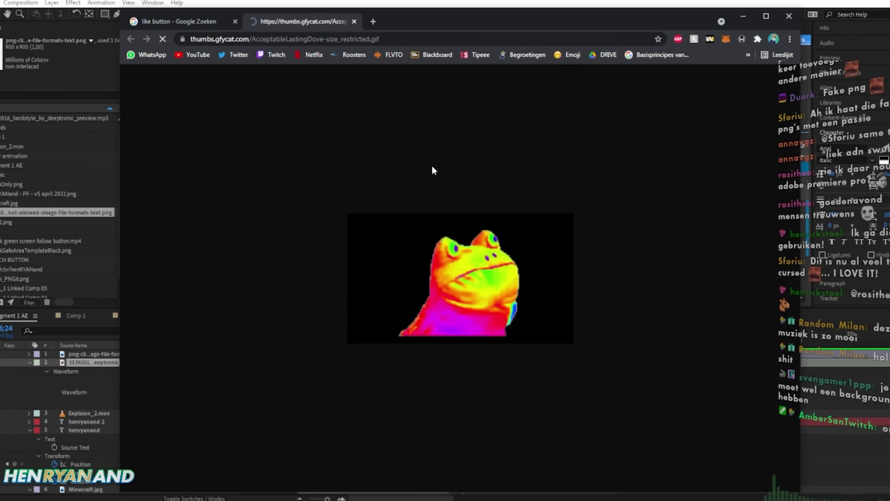
{"action": "left_click_drag", "start_coordinate": [506, 21], "coordinate": [455, 22]}
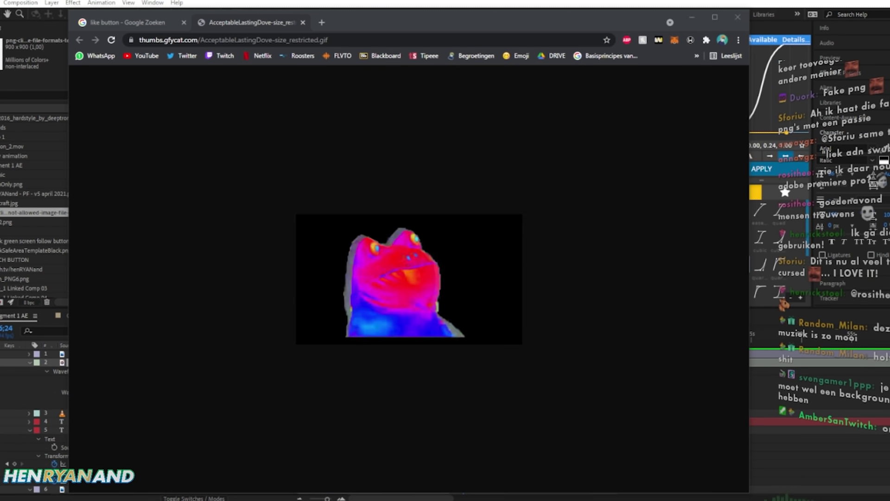
{"action": "left_click", "coordinate": [691, 21]}
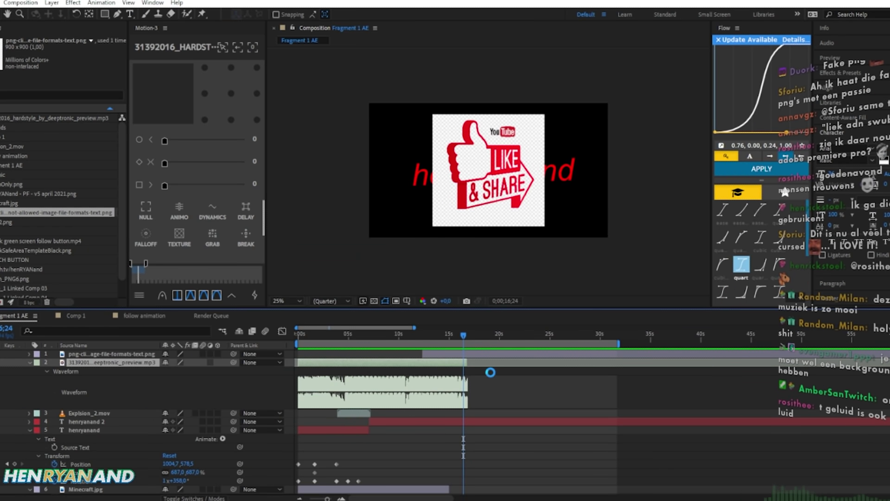
Start the rainbow frog GIF at the playhead and enlarge it to 222%
{"action": "left_click_drag", "start_coordinate": [383, 357], "coordinate": [541, 357]}
{"action": "key", "text": "s"}
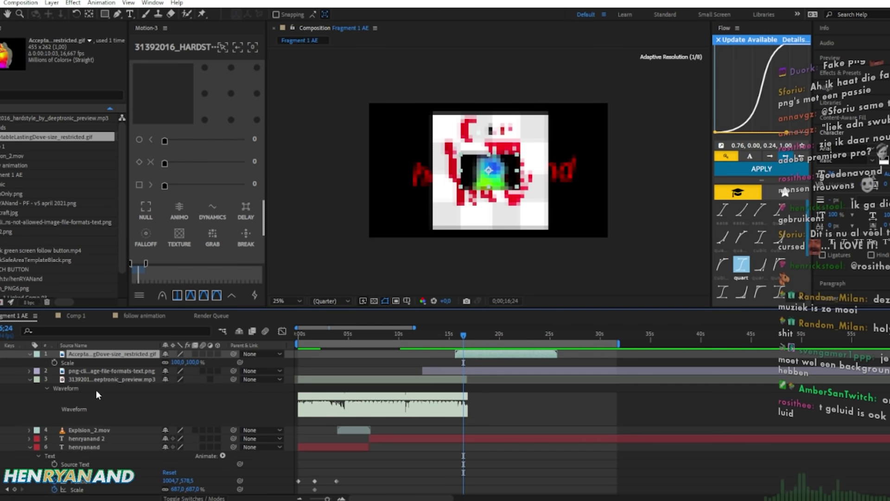
{"action": "left_click_drag", "start_coordinate": [191, 366], "coordinate": [504, 436]}
{"action": "key", "text": "space"}
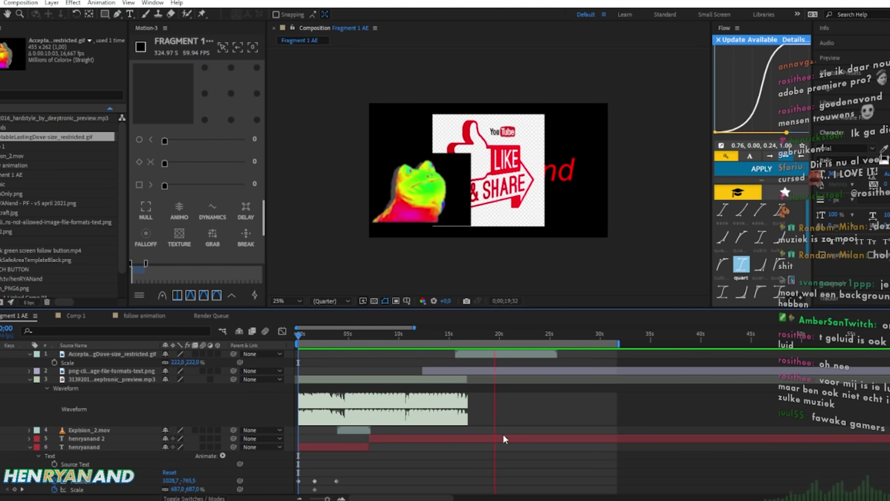
{"action": "key", "text": "space"}
{"action": "left_click", "coordinate": [497, 335]}
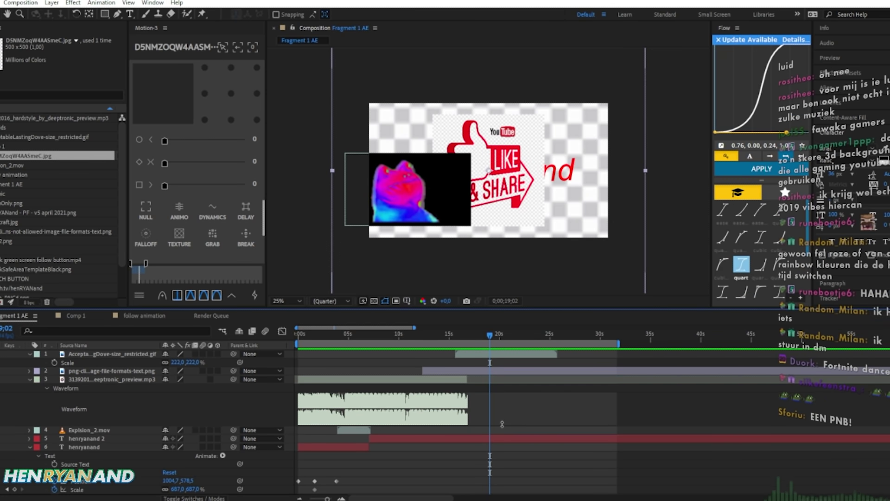
{"action": "left_click", "coordinate": [501, 354]}
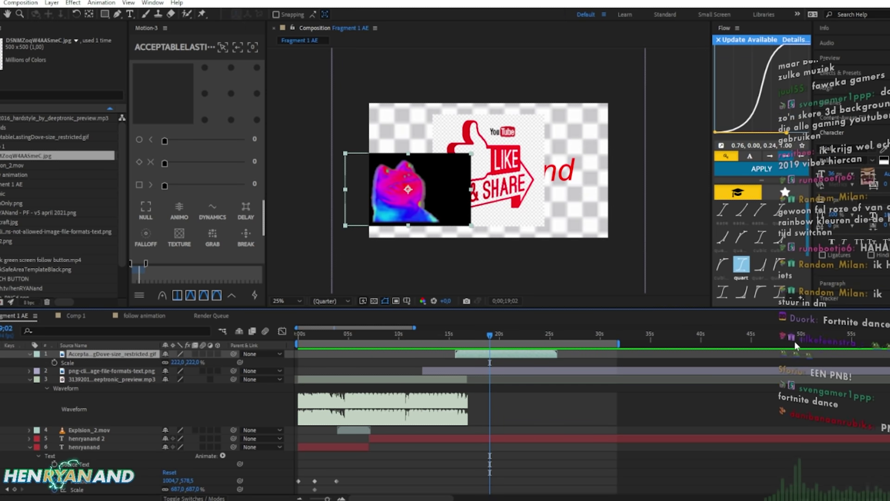
{"action": "left_click_drag", "start_coordinate": [312, 335], "coordinate": [338, 336]}
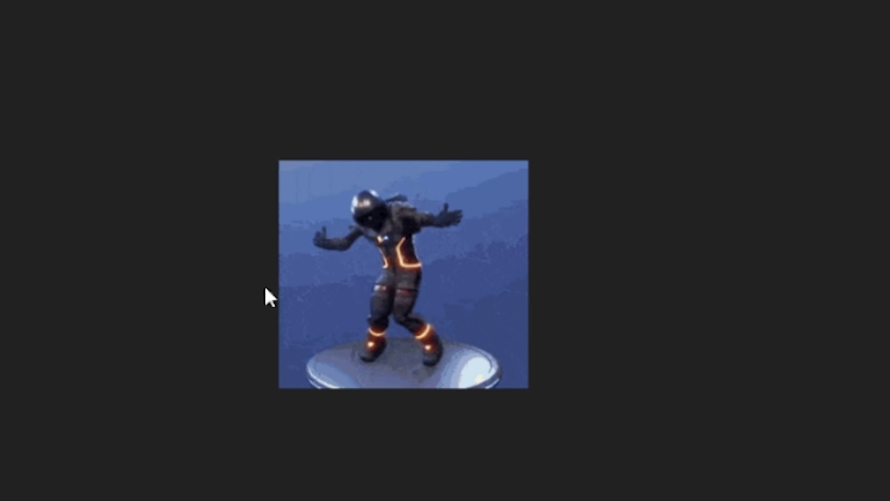
Add fortnite-icegif-17.gif from about 5 seconds, enlarged and moved to the upper-left
{"action": "left_click", "coordinate": [671, 88]}
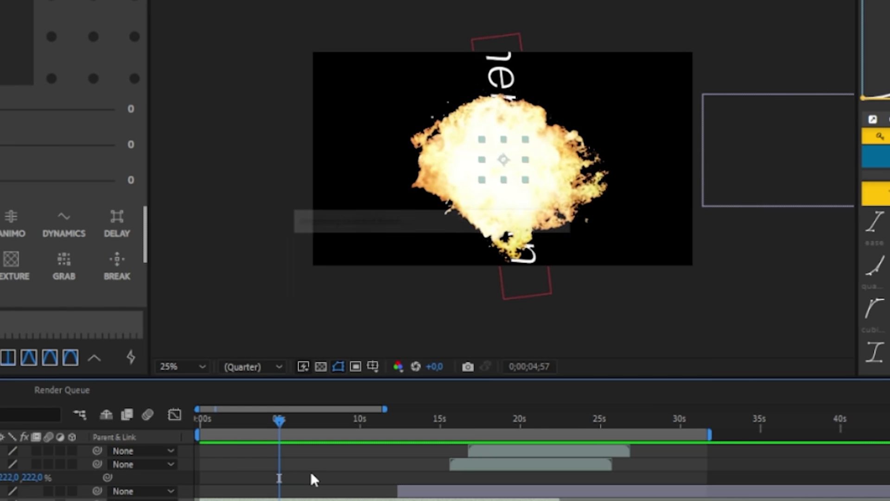
{"action": "left_click_drag", "start_coordinate": [312, 475], "coordinate": [304, 467]}
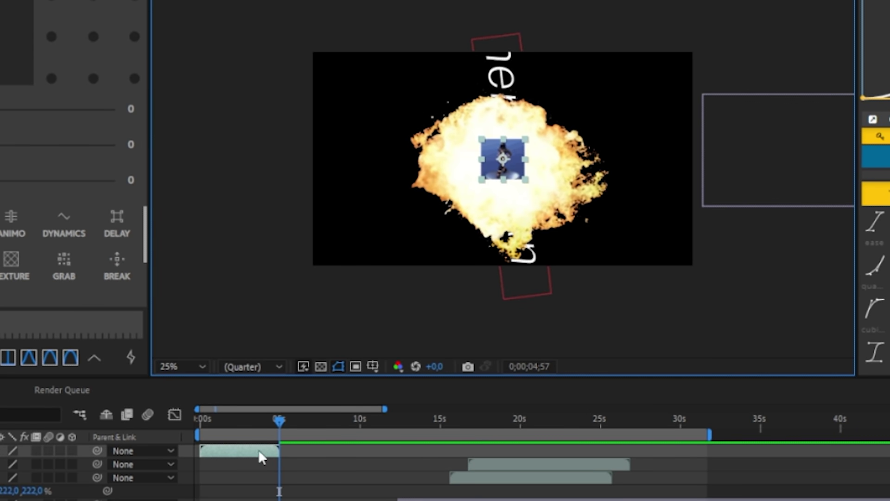
{"action": "left_click_drag", "start_coordinate": [254, 450], "coordinate": [319, 453]}
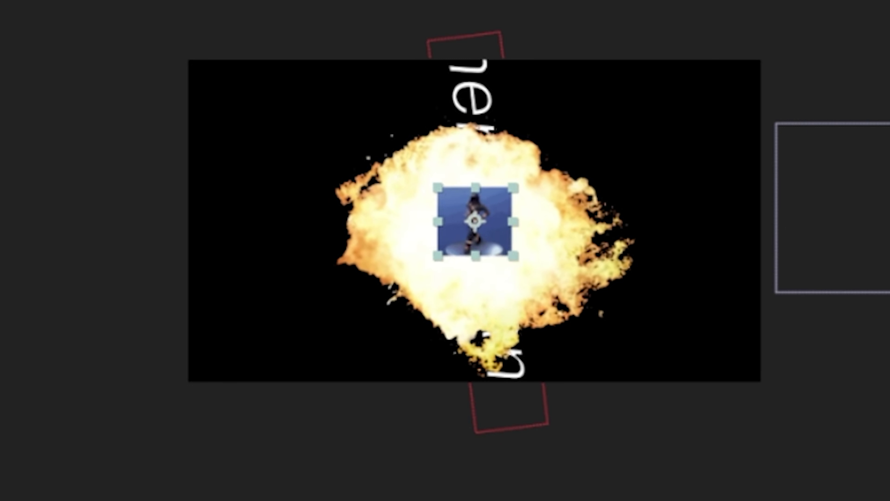
{"action": "left_click_drag", "start_coordinate": [525, 179], "coordinate": [565, 214]}
{"action": "left_click_drag", "start_coordinate": [510, 226], "coordinate": [255, 96]}
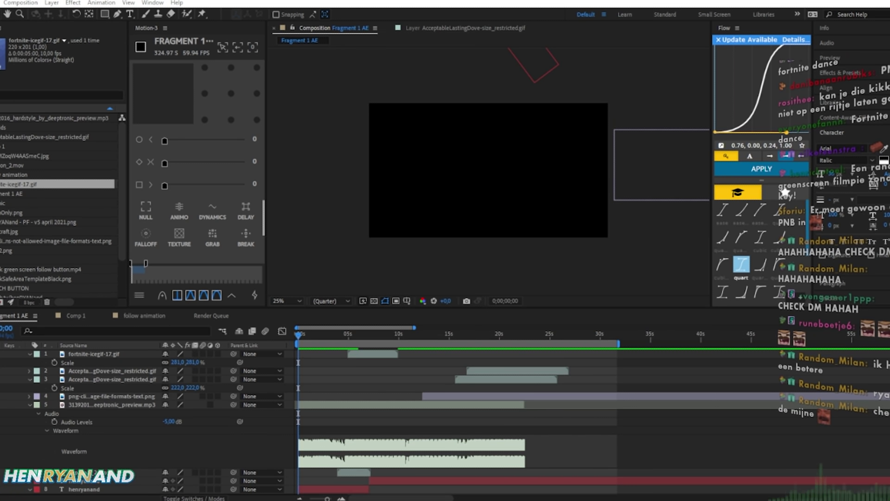
Place the 2Q.png subscribe button near the end of the timeline
{"action": "key", "text": "alt+Tab"}
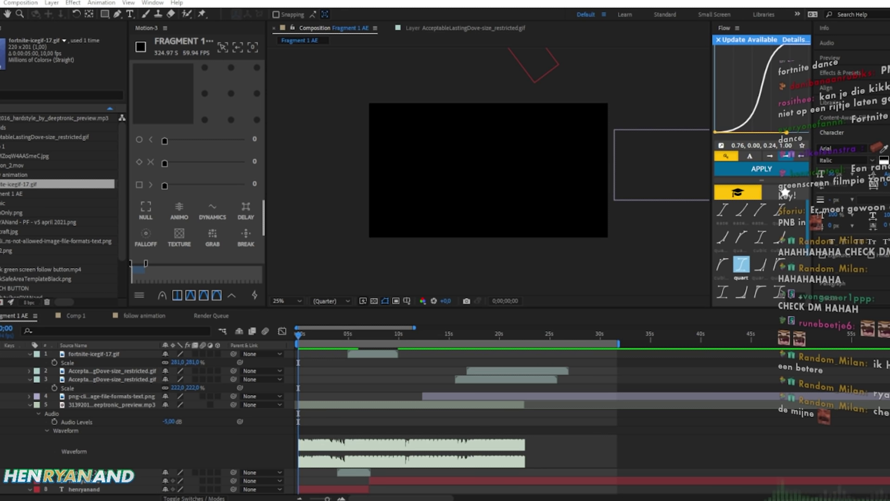
{"action": "left_click_drag", "start_coordinate": [482, 170], "coordinate": [552, 353]}
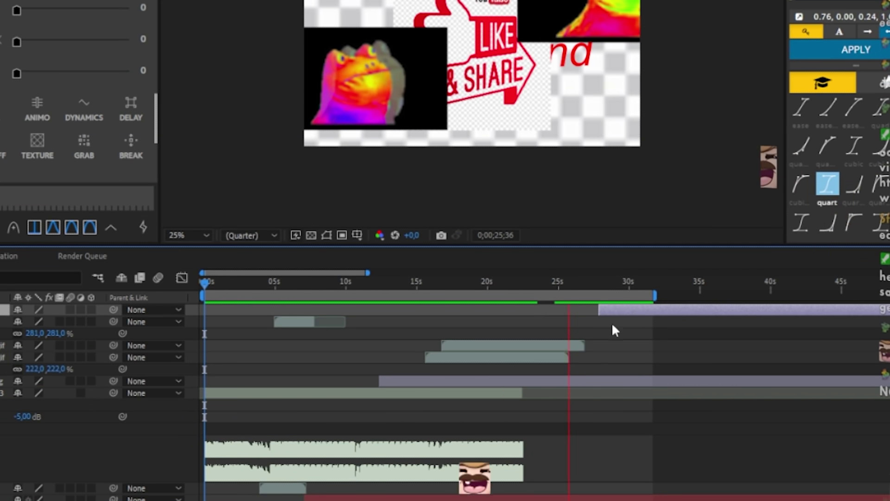
{"action": "left_click", "coordinate": [575, 346]}
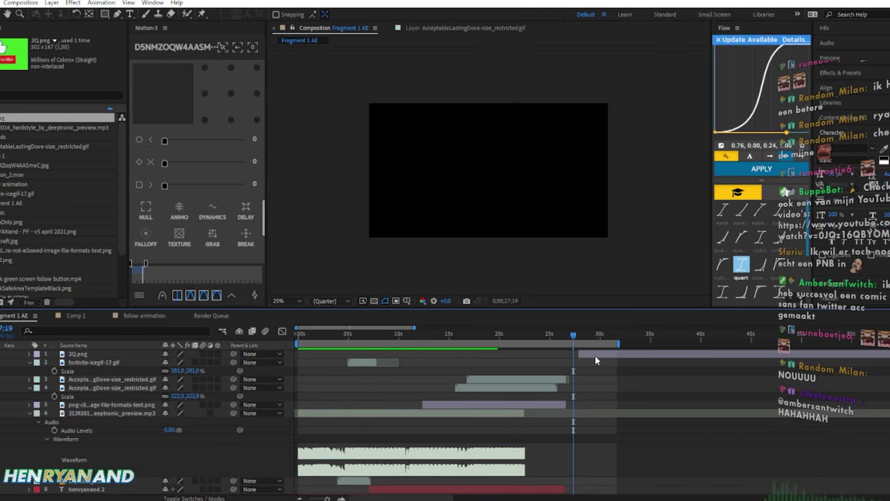
{"action": "left_click", "coordinate": [594, 355]}
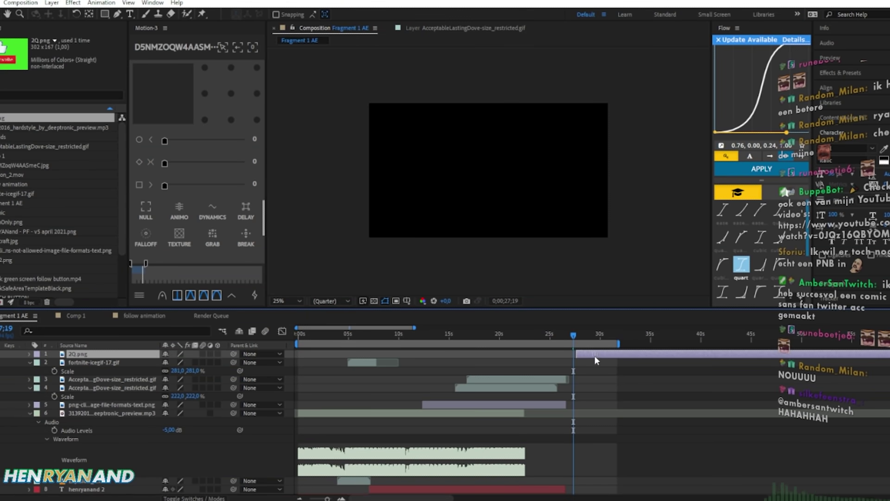
{"action": "left_click", "coordinate": [594, 352]}
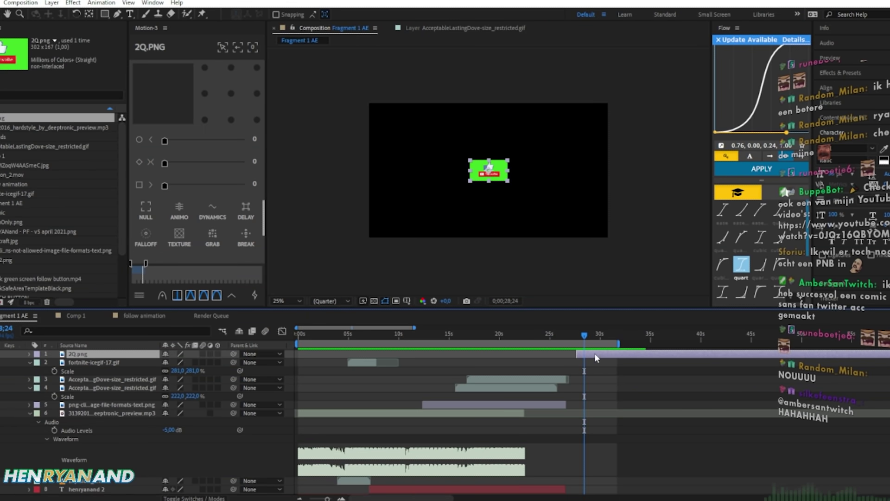
{"action": "left_click", "coordinate": [590, 385]}
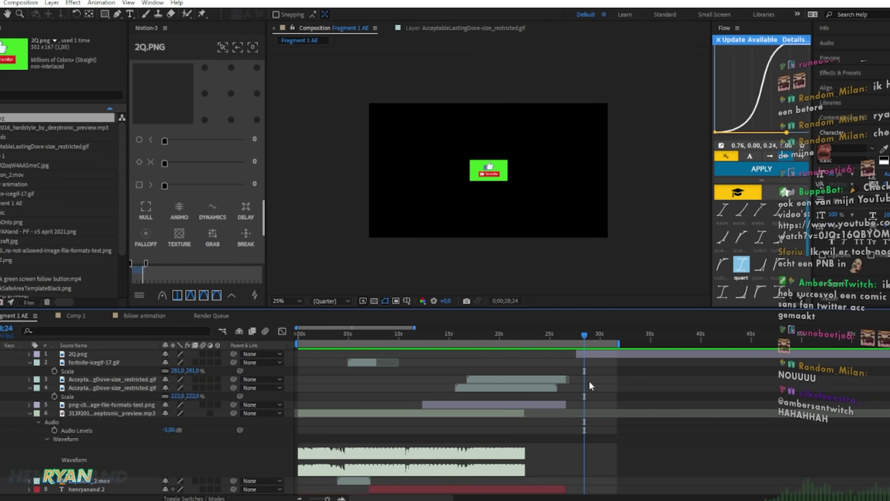